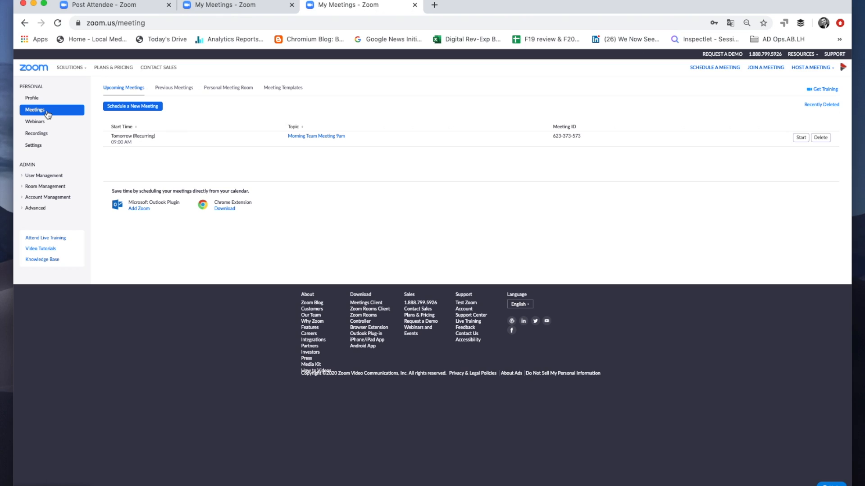
Step: Start scheduling a new meeting with the topic "Test Meeting" and the description "Focus on digital"
click(121, 107)
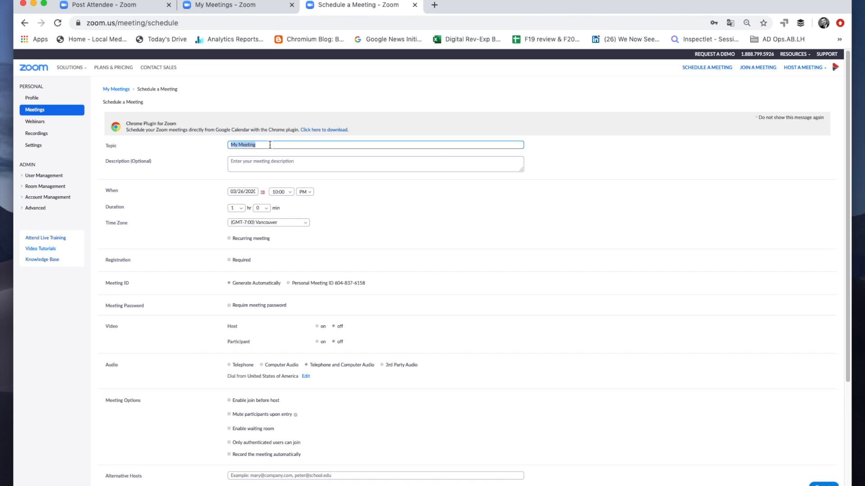
text(Tes)
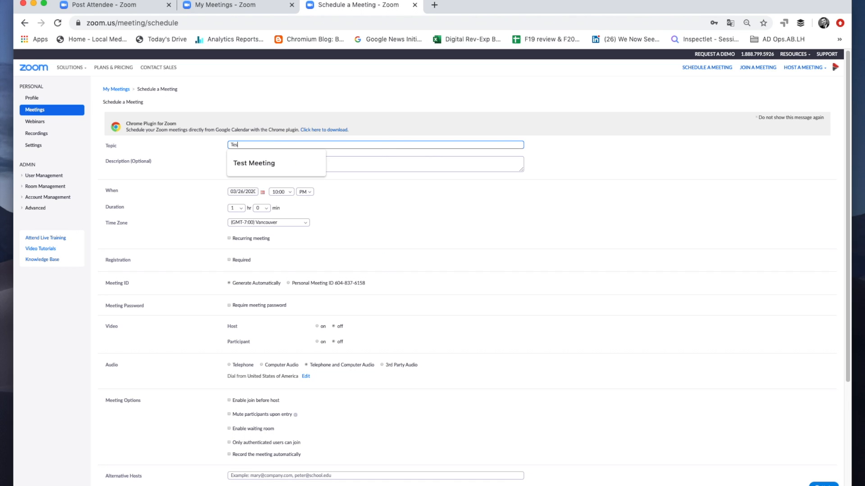
text(t Meeting)
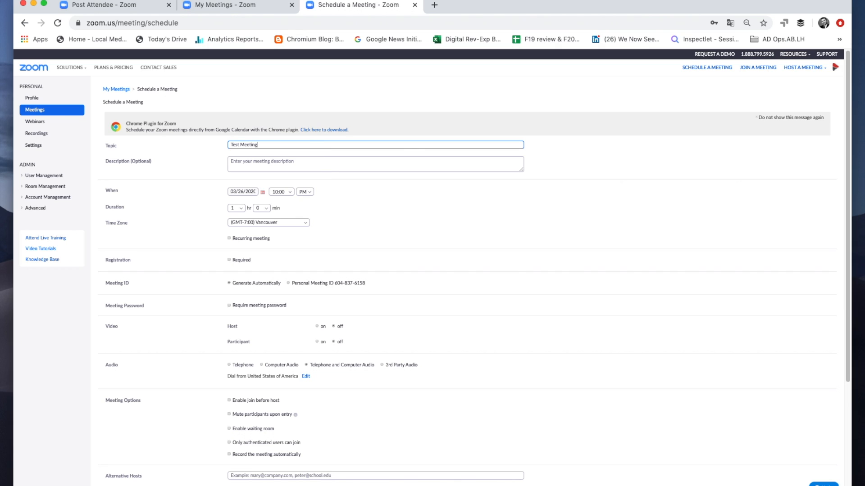
click(269, 165)
text(Focus)
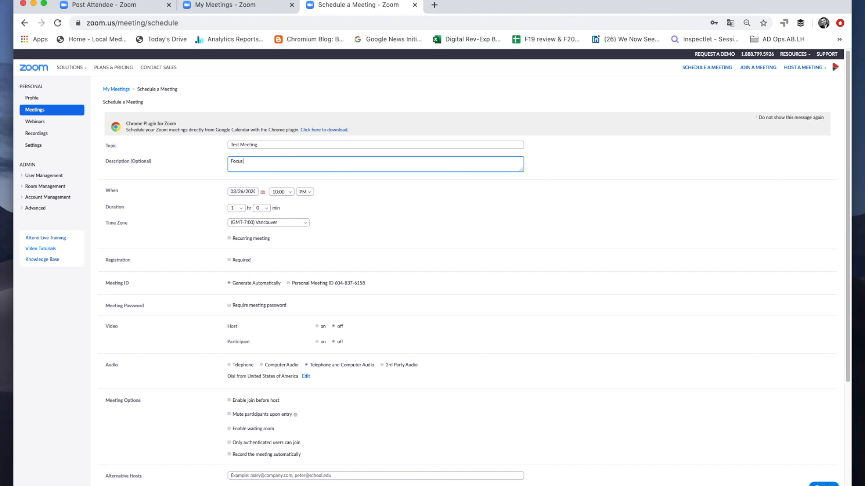
text( on digita)
Step: Set the meeting date to 03/30/2020 and the start time to 12:00 PM
click(263, 197)
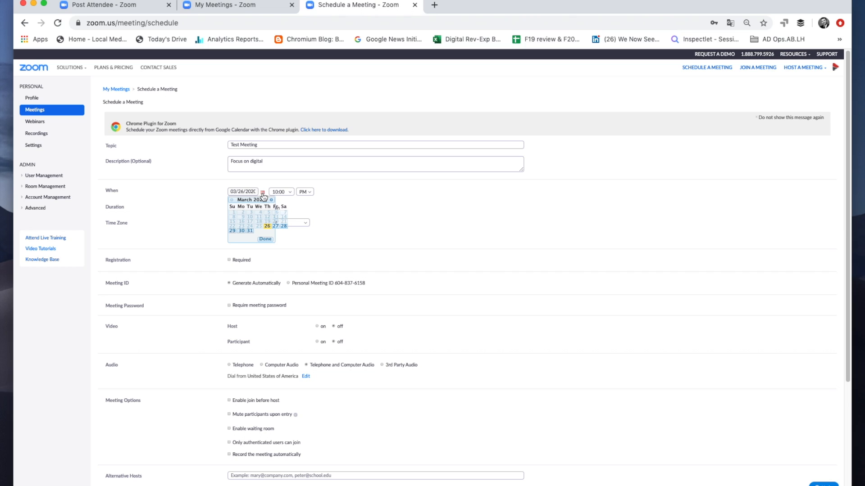
click(241, 230)
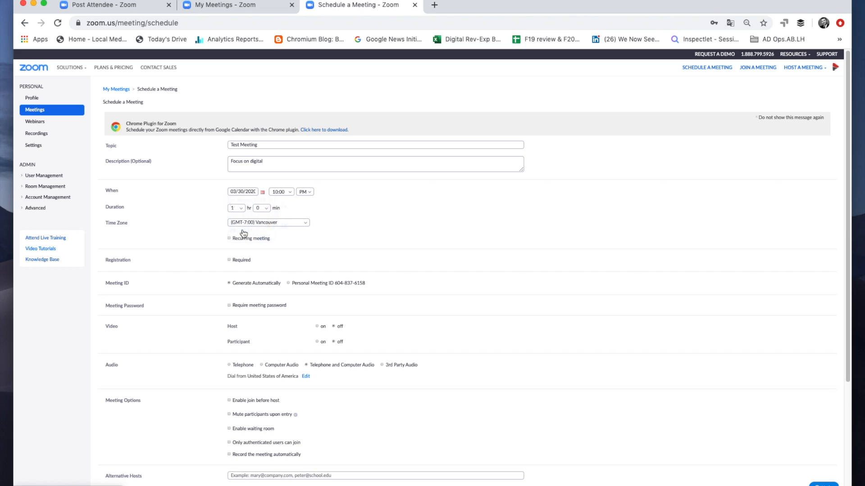
click(291, 193)
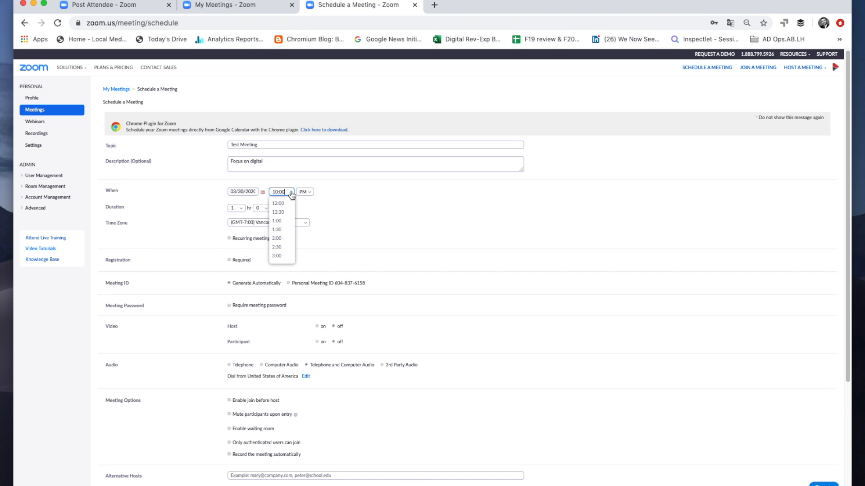
click(283, 206)
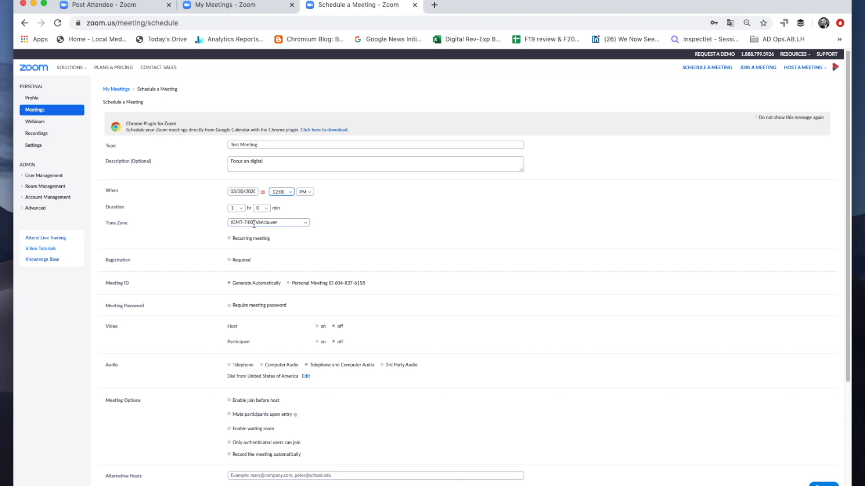
click(241, 210)
click(269, 211)
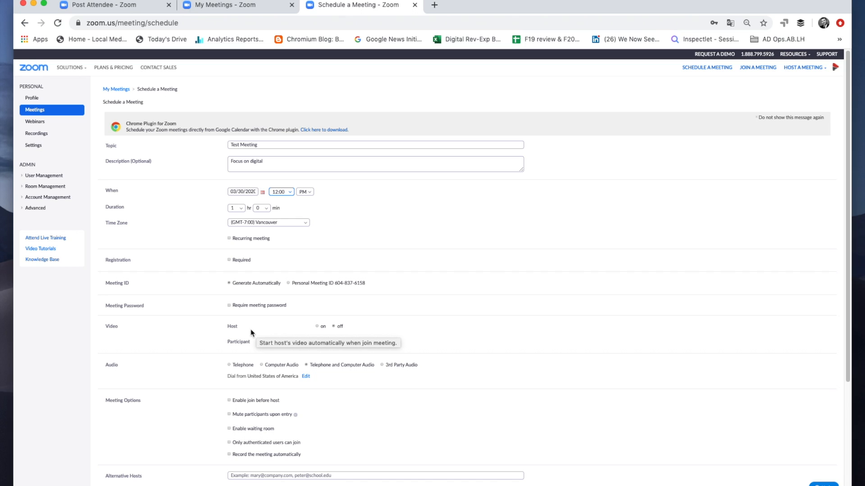
Step: Add Canada to the meeting's global dial-in countries, remove United States of America, and save the selection
click(306, 377)
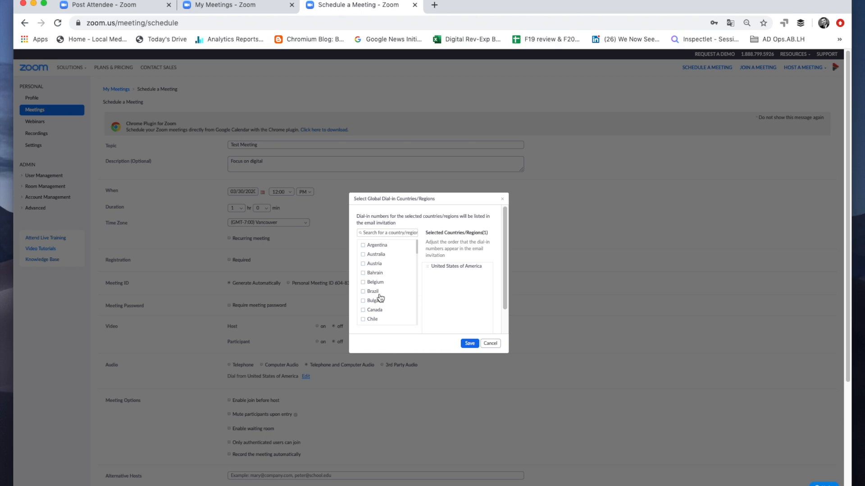
click(362, 310)
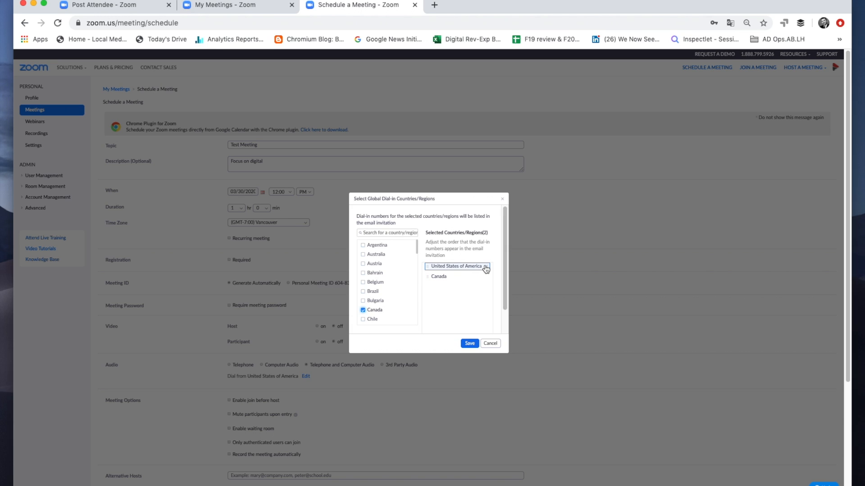
click(485, 267)
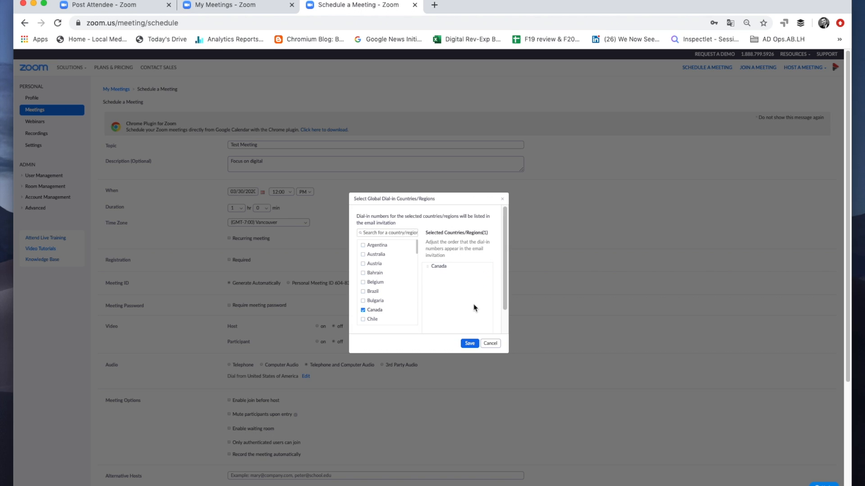
click(469, 343)
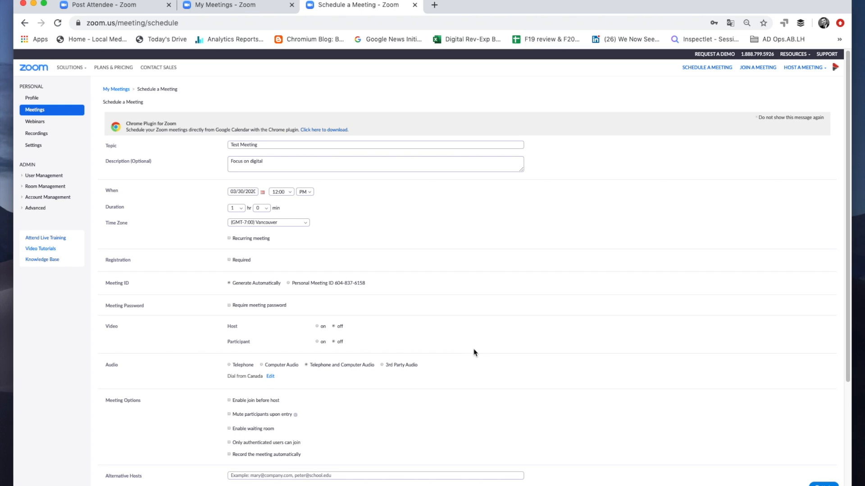
Step: Save the scheduled meeting and copy its full invitation text to the clipboard
scroll(464, 353, down, 3)
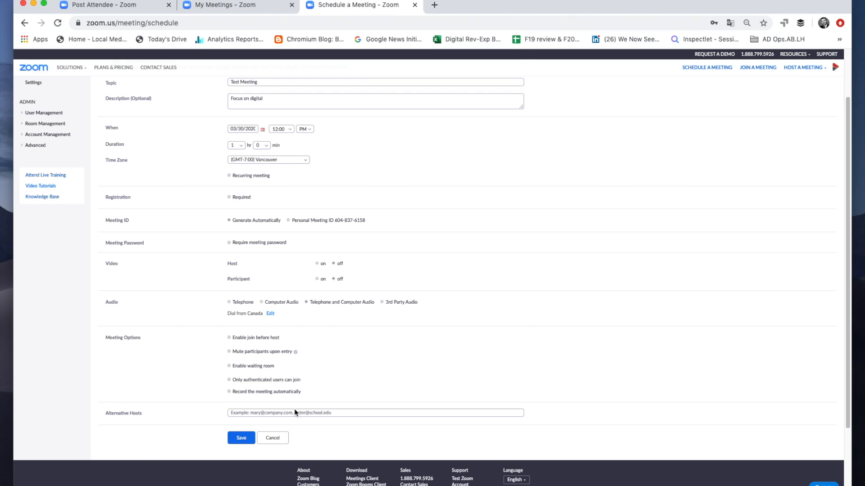
click(243, 438)
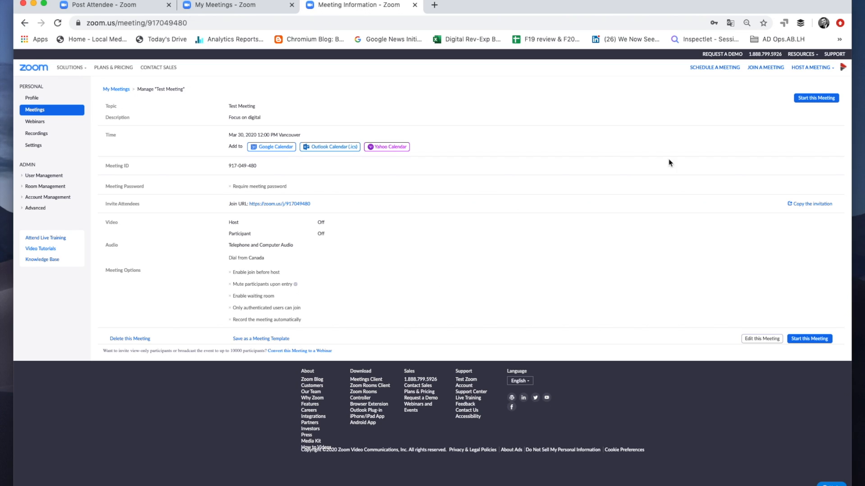
click(824, 205)
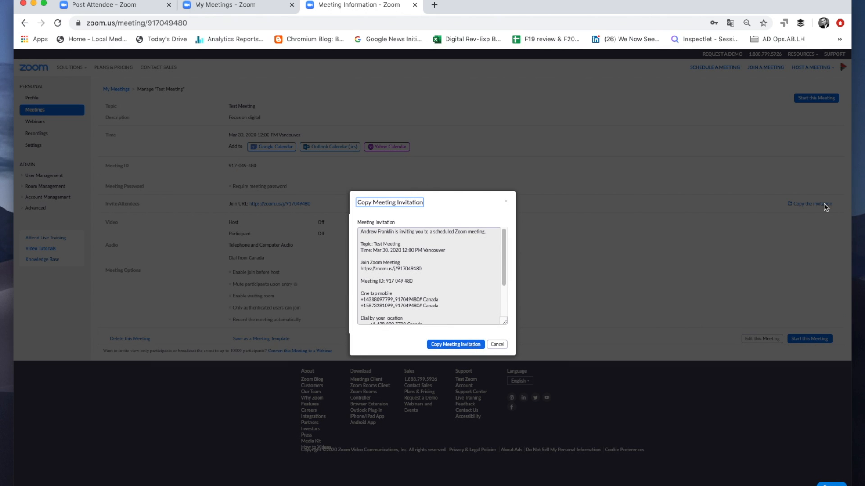
mouse_move(504, 239)
mouse_down()
mouse_move(508, 295)
mouse_move(511, 228)
mouse_up()
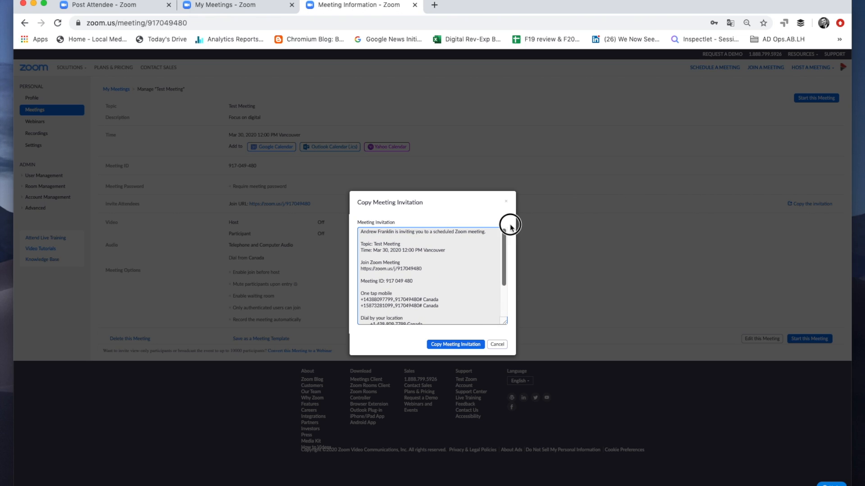
click(458, 345)
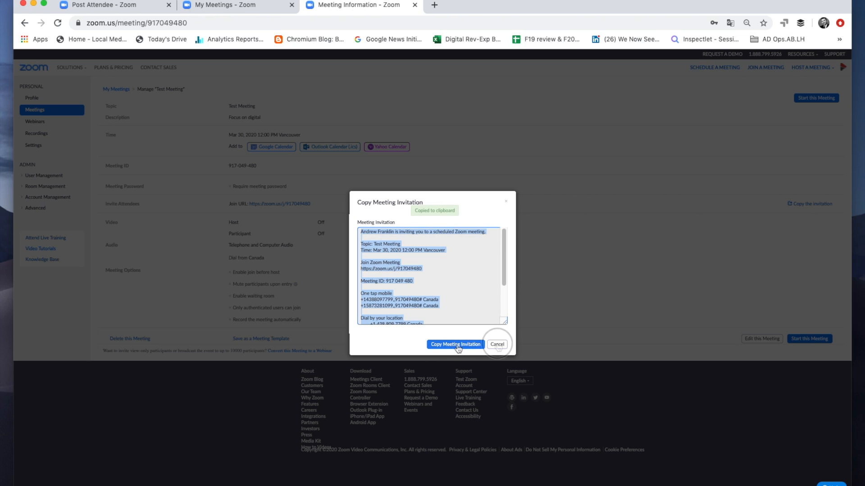
click(497, 344)
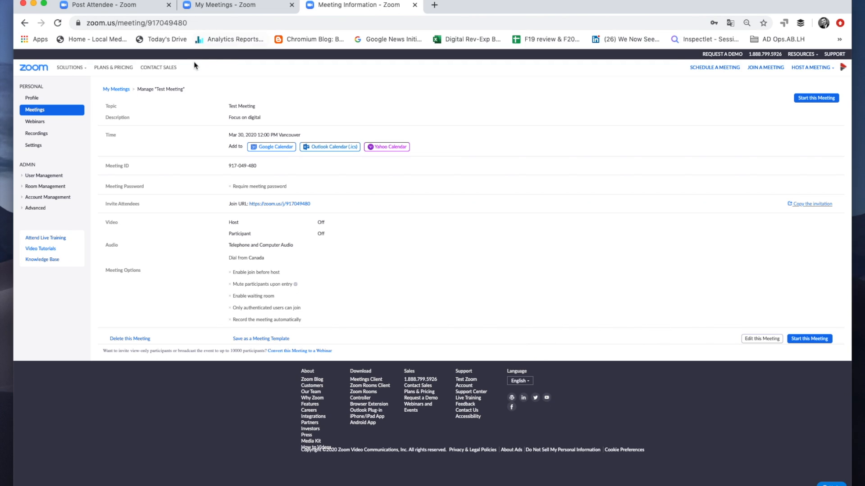
Step: Return to the upcoming meetings and start Test Meeting in the Zoom desktop app
click(119, 90)
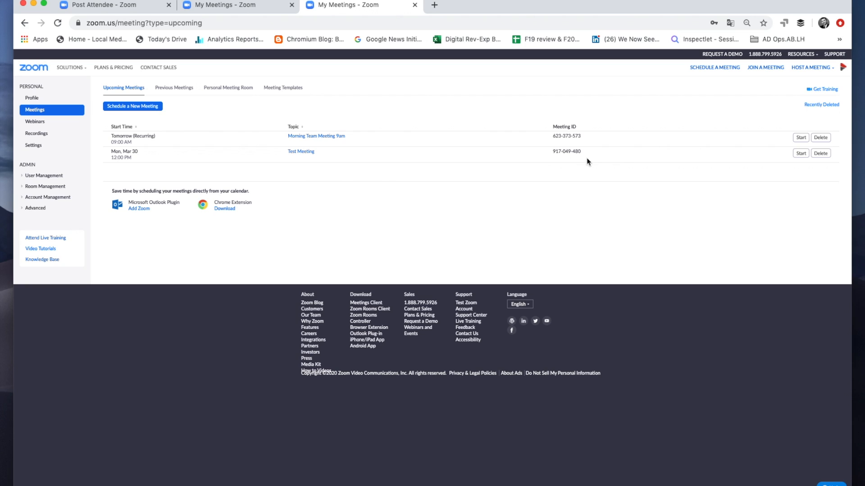
click(801, 154)
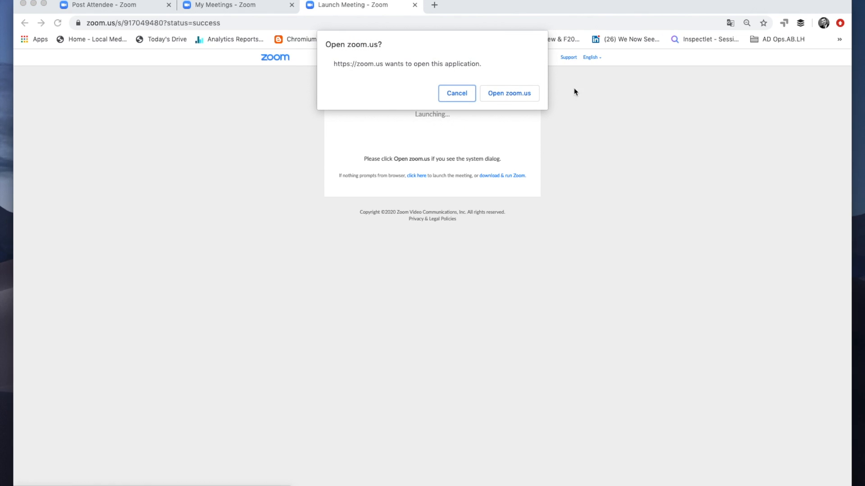
click(514, 96)
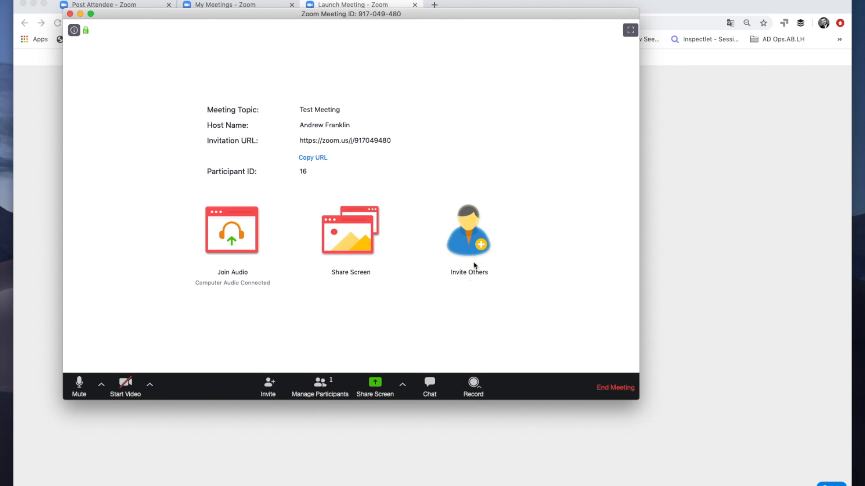
Step: Share the Desktop 2 screen in the running meeting
click(361, 242)
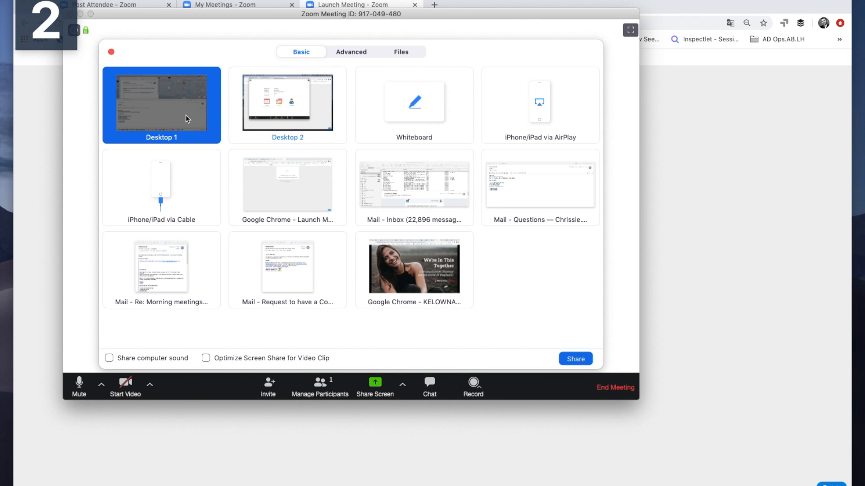
click(269, 116)
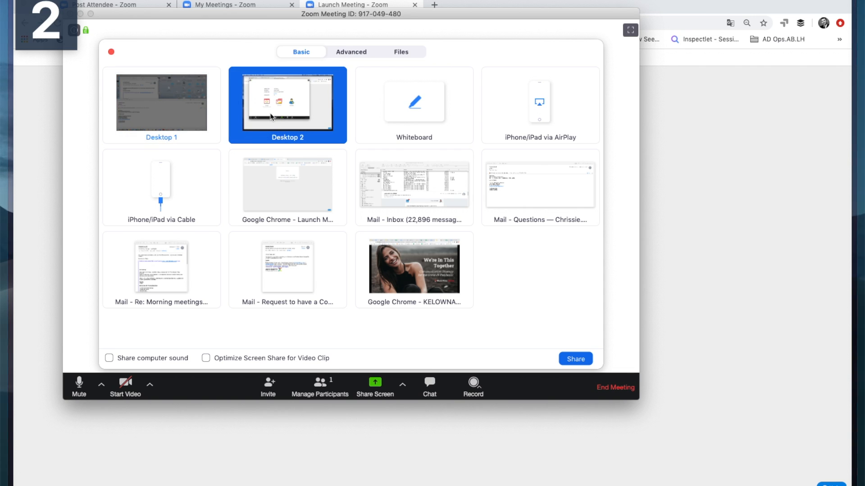
click(575, 360)
Step: Open the Victoria News site (vicnews.com) in a new browser tab and show its homepage stories to the meeting
key(super+t)
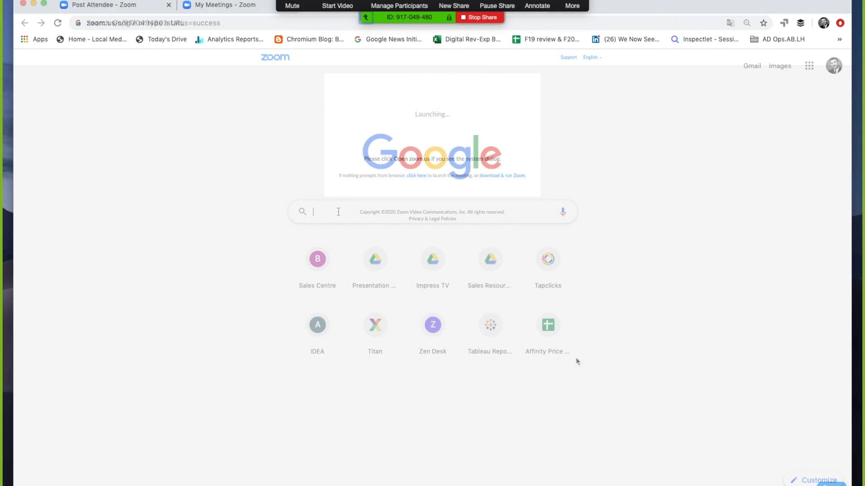
text(vicnews)
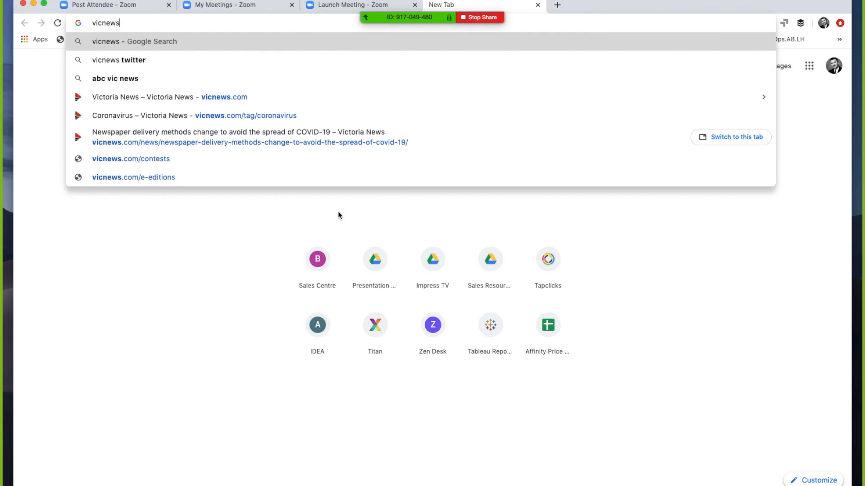
click(152, 97)
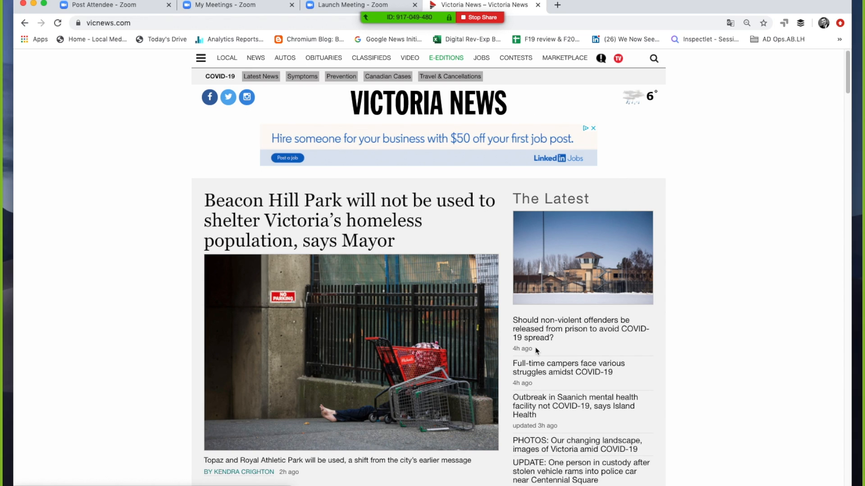
scroll(537, 351, down, 2)
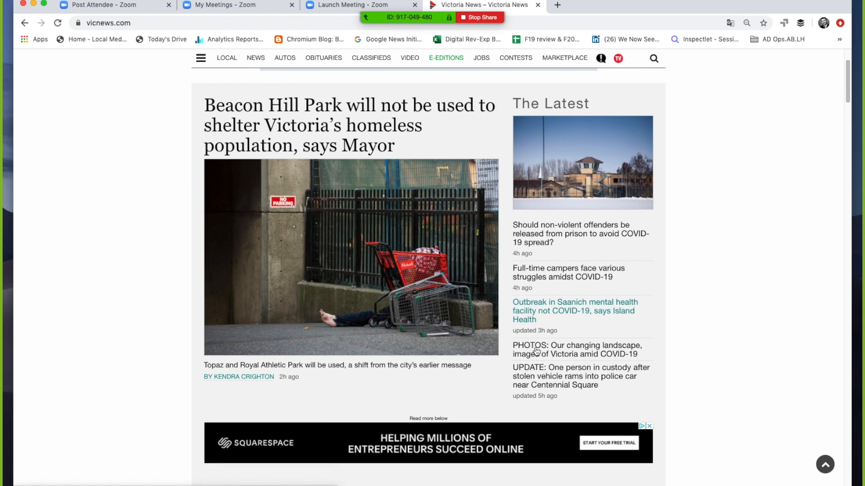
scroll(537, 351, down, 4)
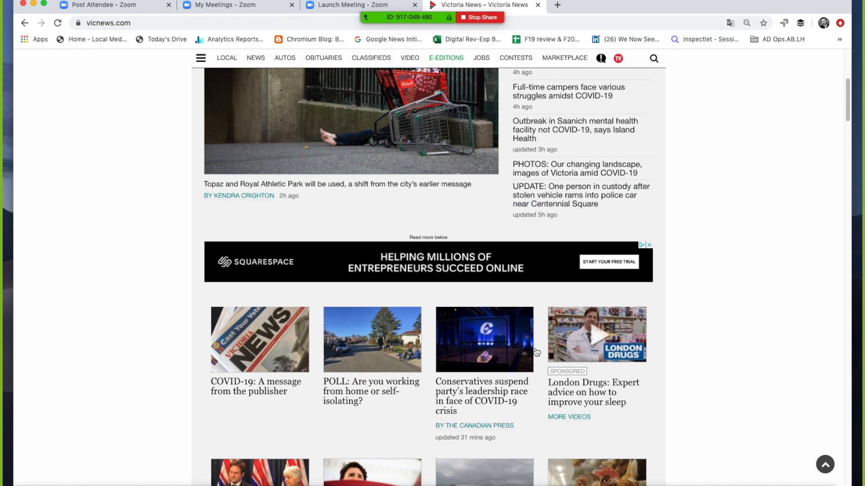
scroll(537, 351, down, 3)
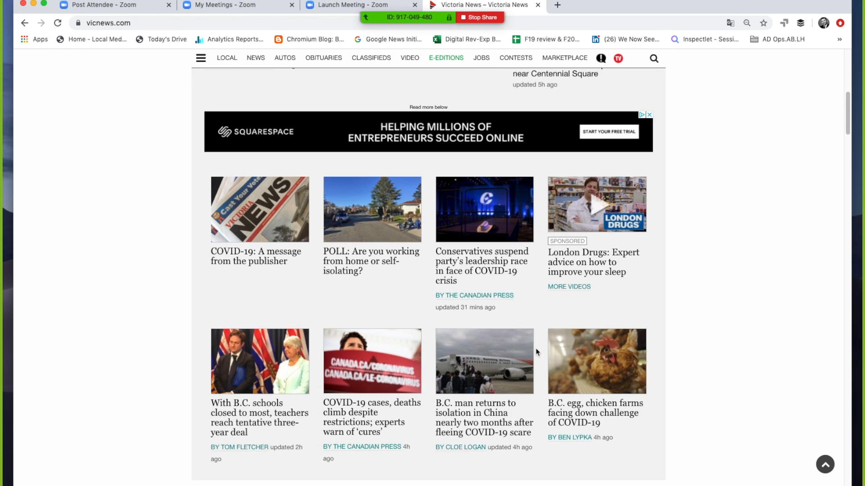
scroll(537, 352, down, 1)
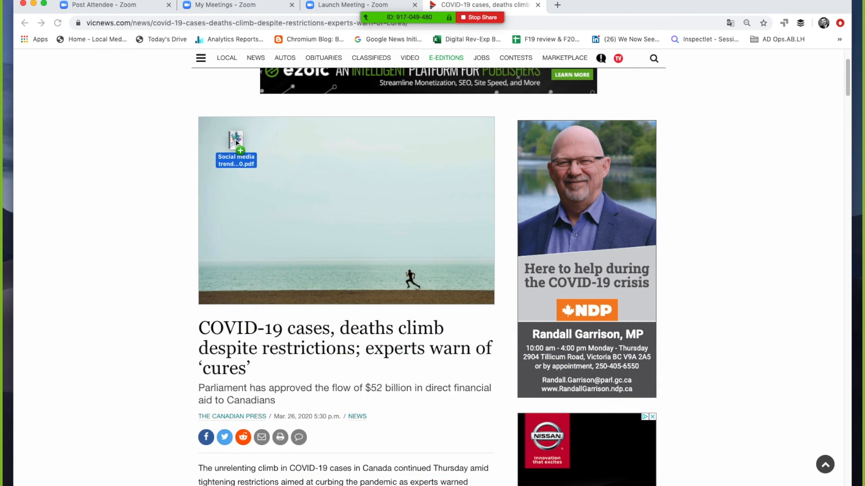
Step: Open "Social media trends for 2020.pdf" from the desktop in the browser and present its first pages
drag(236, 143, 338, 169)
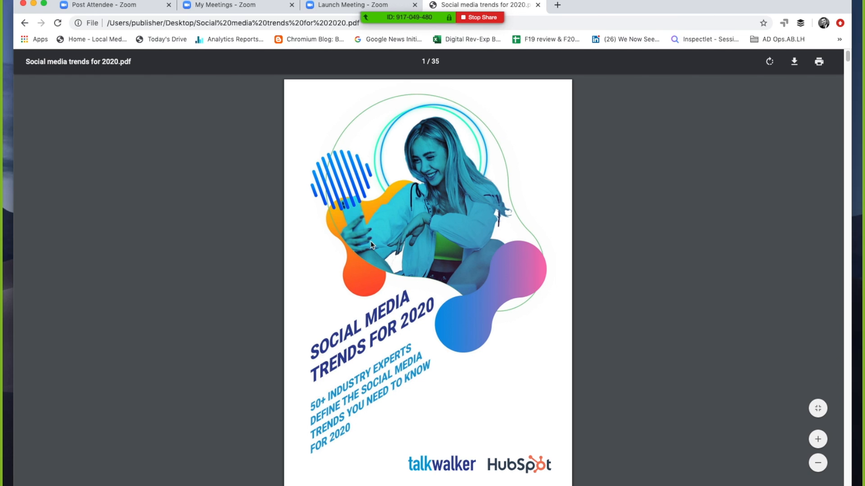
scroll(370, 241, down, 5)
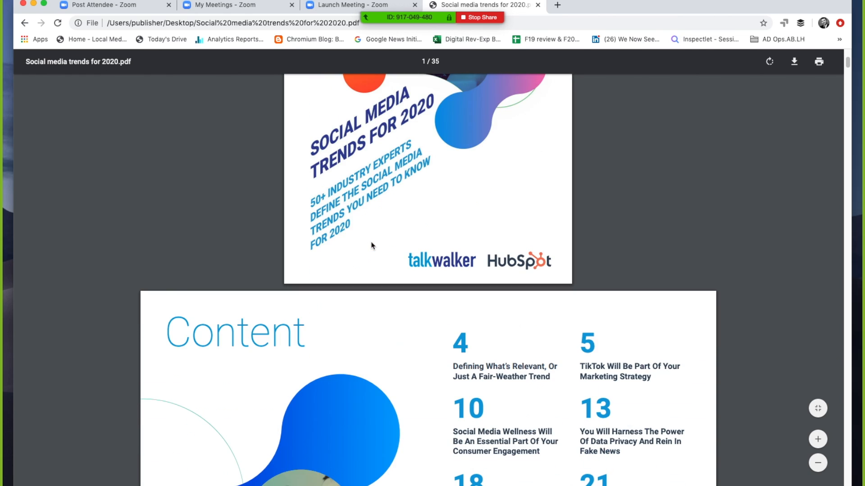
scroll(371, 246, down, 3)
scroll(371, 246, down, 1)
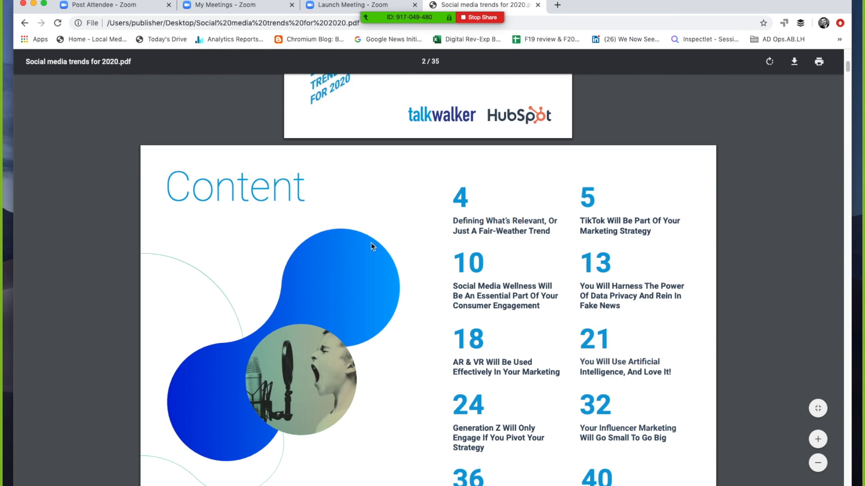
scroll(371, 246, down, 3)
scroll(371, 246, down, 3)
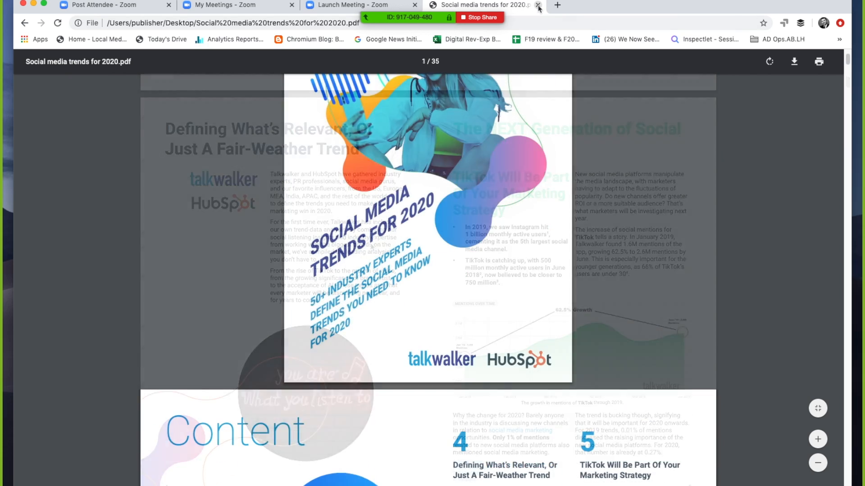
Step: Close the PDF tab and present the "Business Continuity Plan. CANADA 2020" Google Slides deck, bringing its window into view and browsing the slides
click(538, 6)
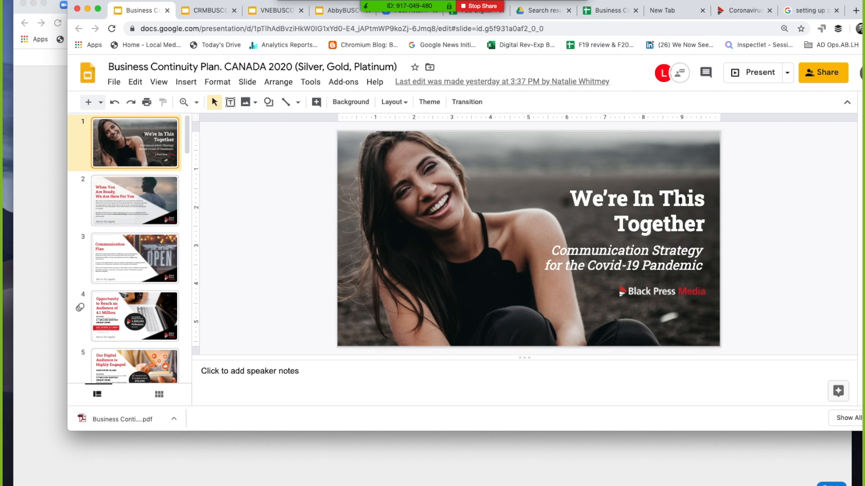
drag(103, 5, 75, 59)
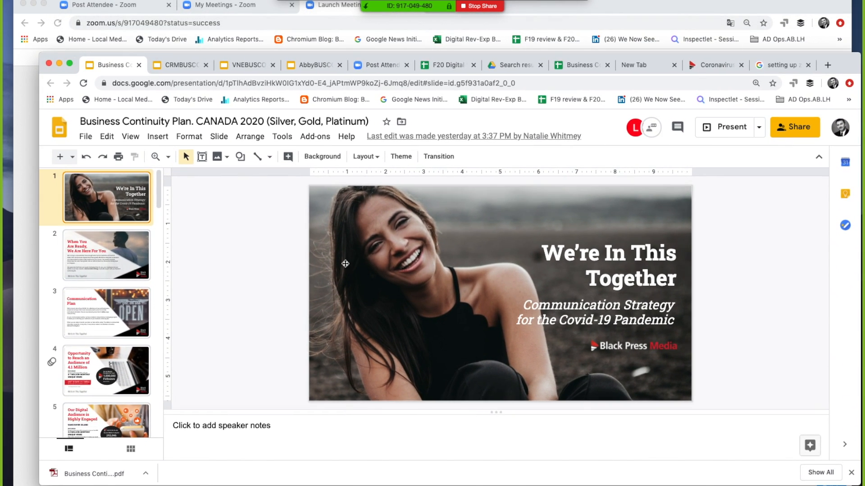
scroll(107, 279, down, 1)
scroll(105, 276, down, 5)
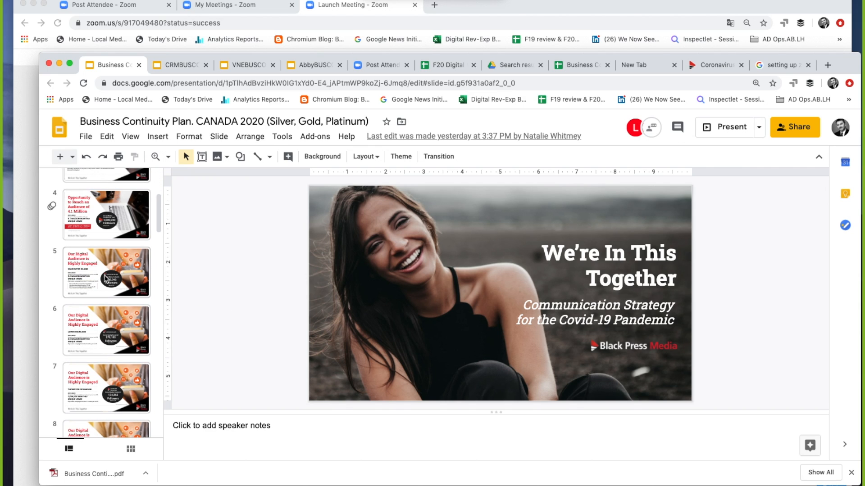
scroll(104, 275, up, 5)
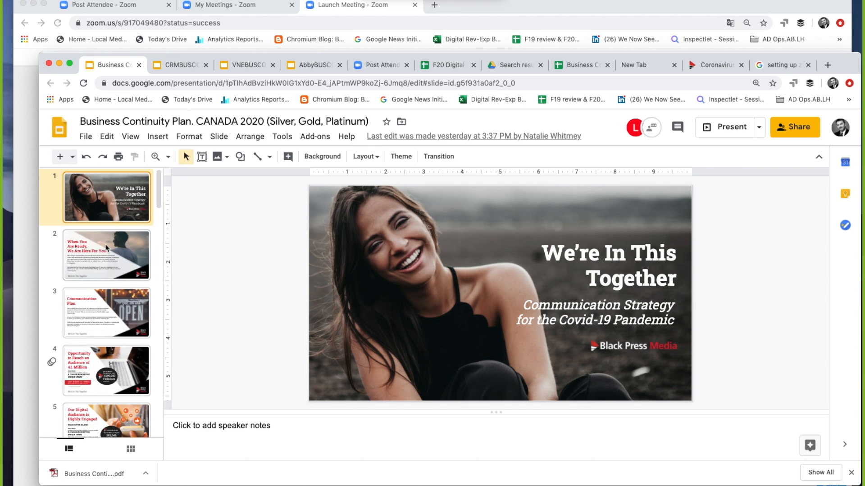
click(107, 248)
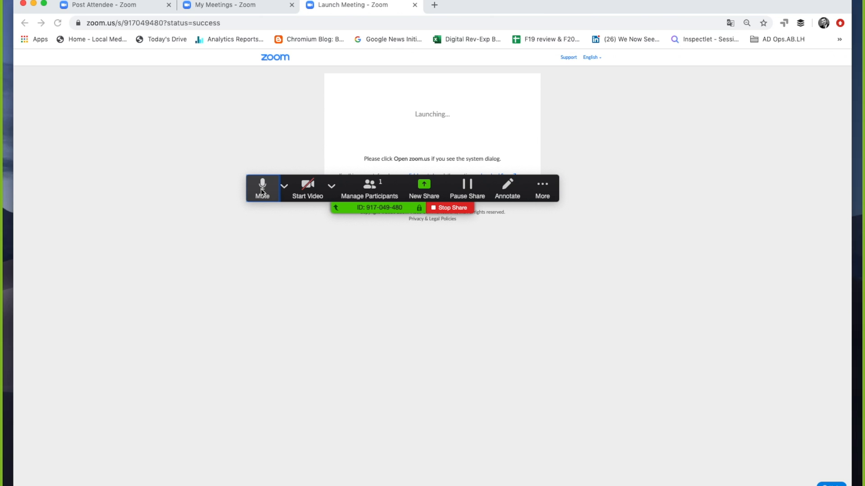
Step: Open the meeting's participants list and move the floating meeting controls clear of it
click(332, 188)
click(332, 188)
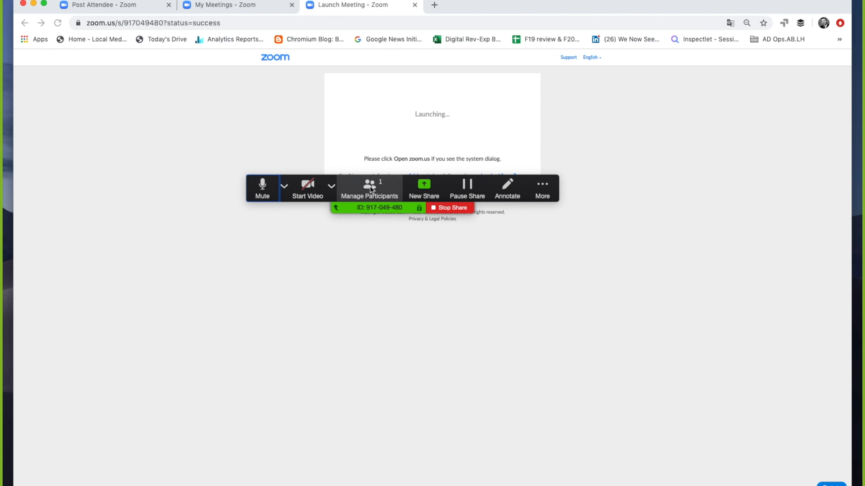
click(370, 189)
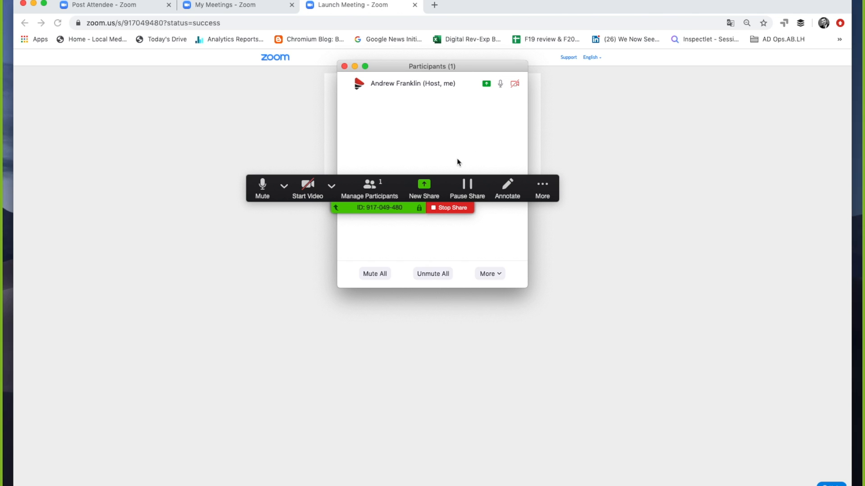
drag(531, 180, 286, 158)
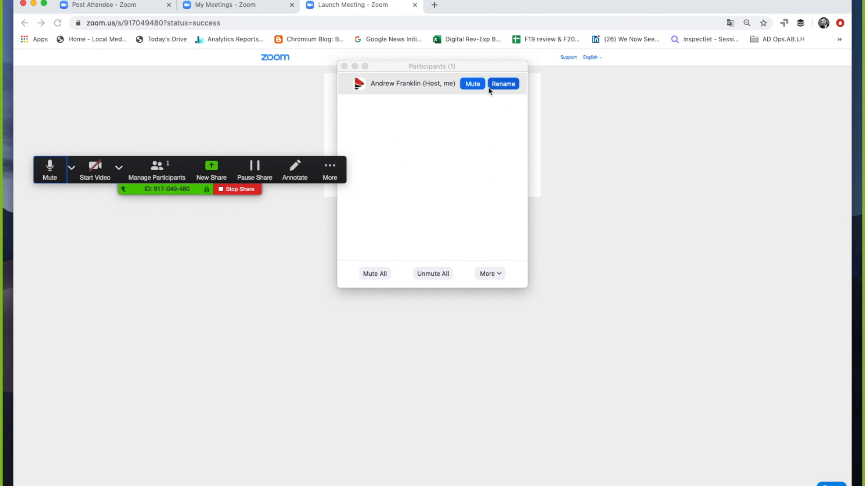
click(473, 87)
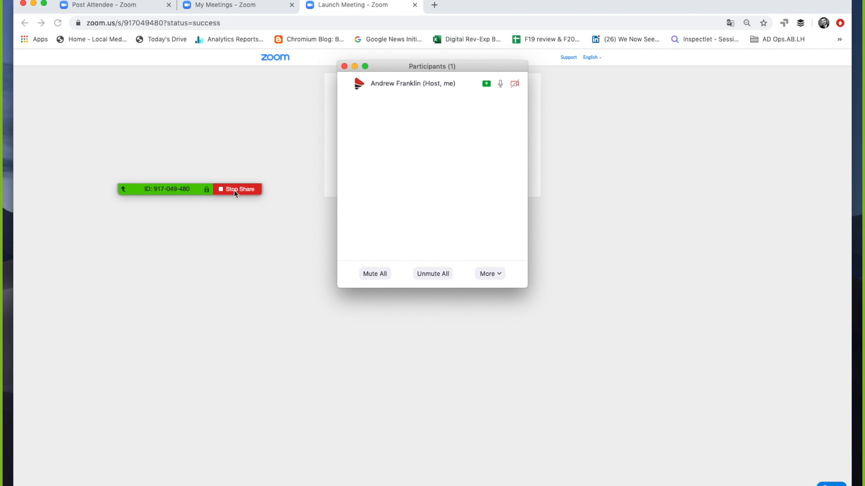
Step: Stop sharing the screen and show the chat alongside the participants in the meeting window
mouse_move(193, 190)
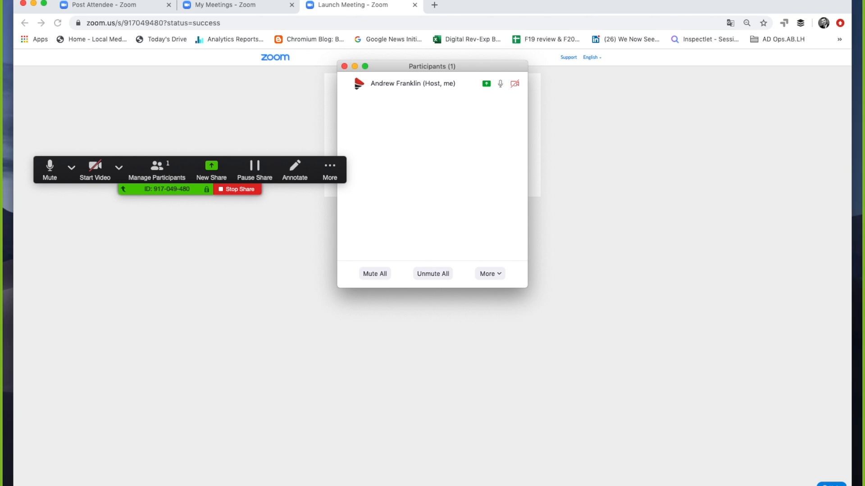
click(239, 191)
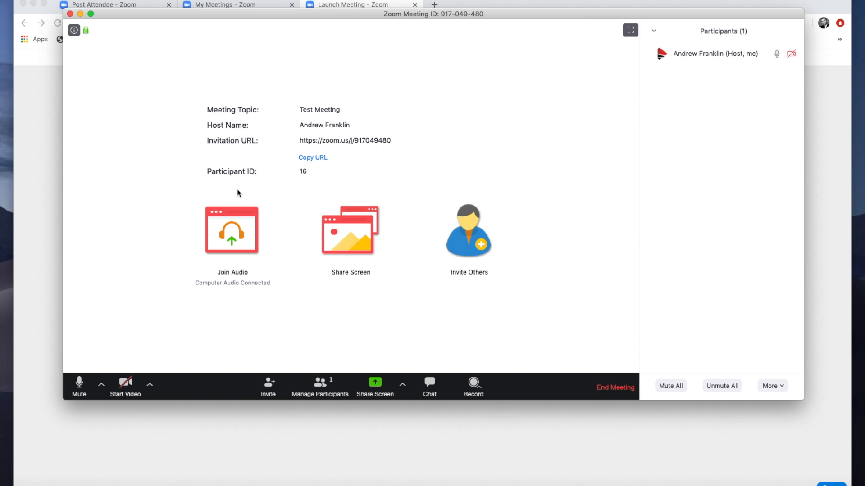
key(super+shift+h)
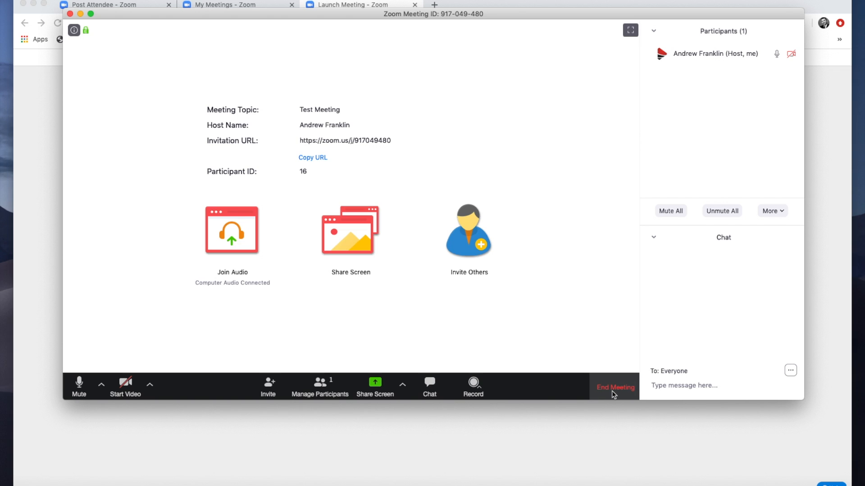
Step: End Test Meeting for all participants without giving feedback to Zoom
click(614, 395)
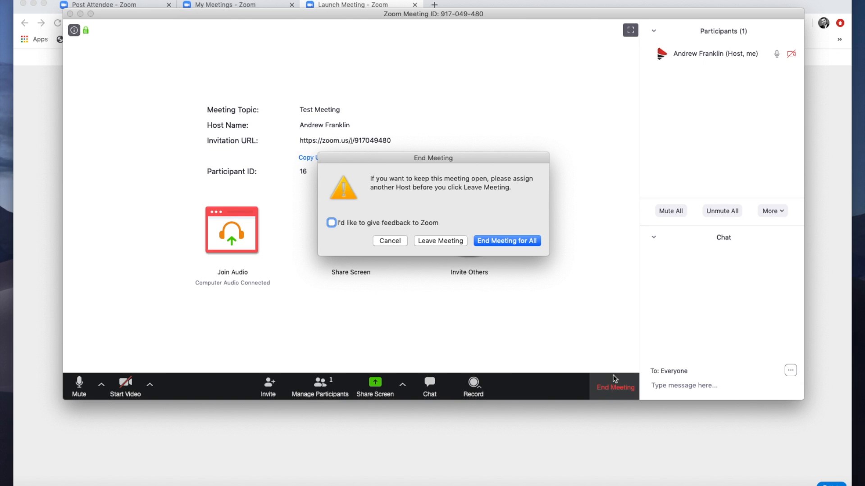
click(510, 246)
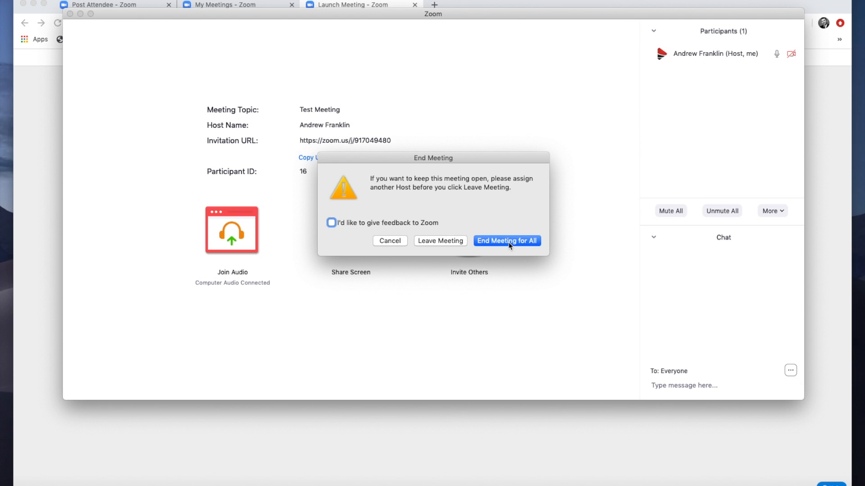
click(509, 245)
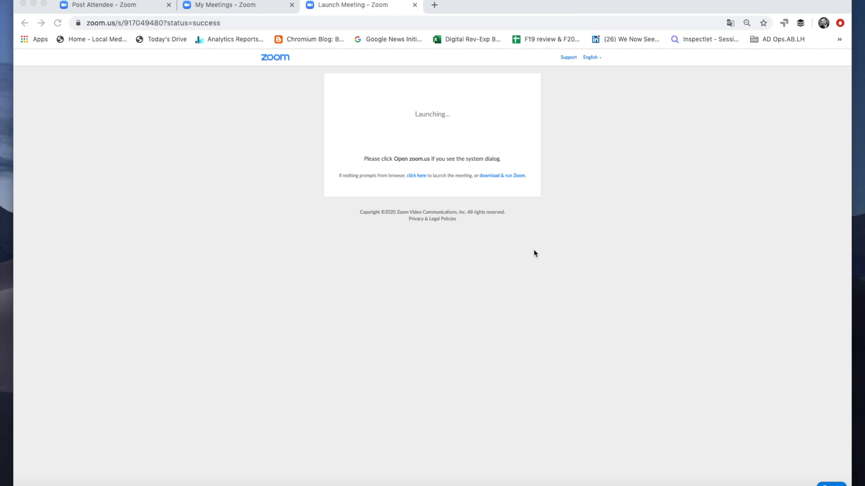